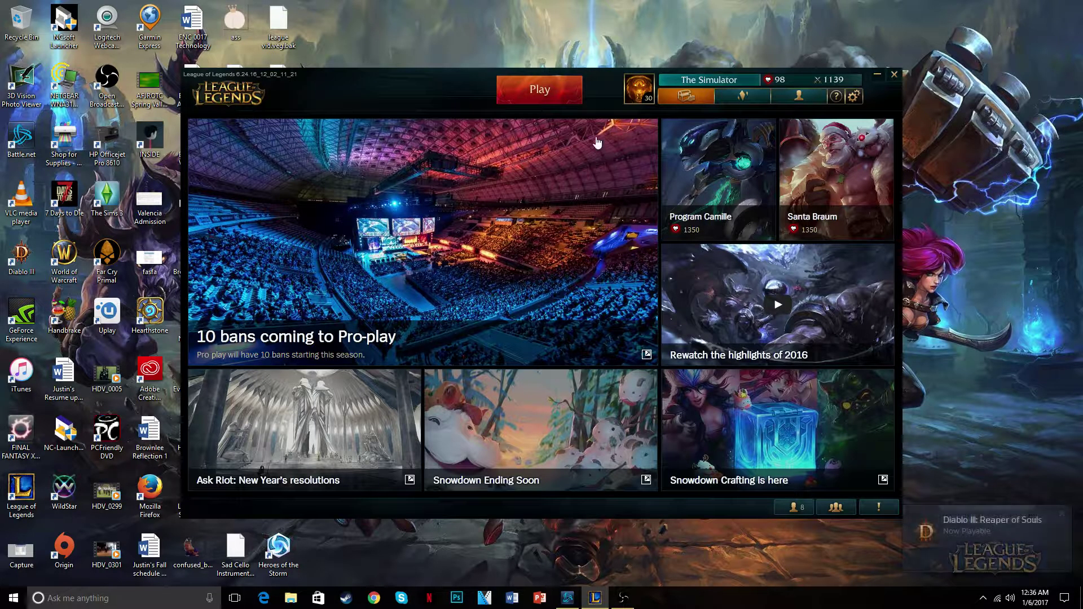
Step: Open the Masteries tab from the summoner profile to show the DOOMSDAY page
left_click(787, 101)
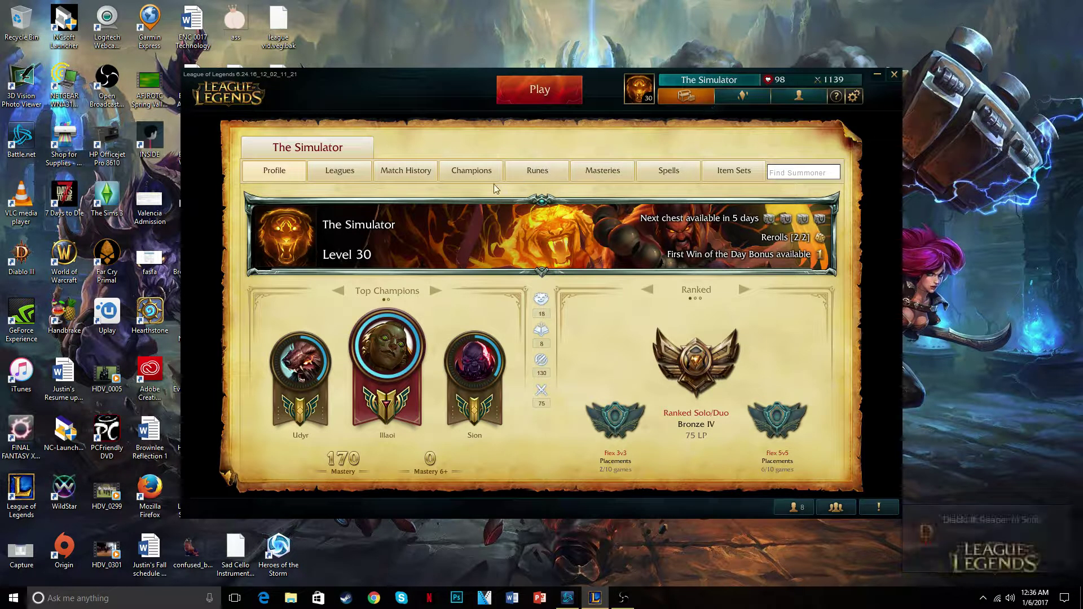
left_click(603, 170)
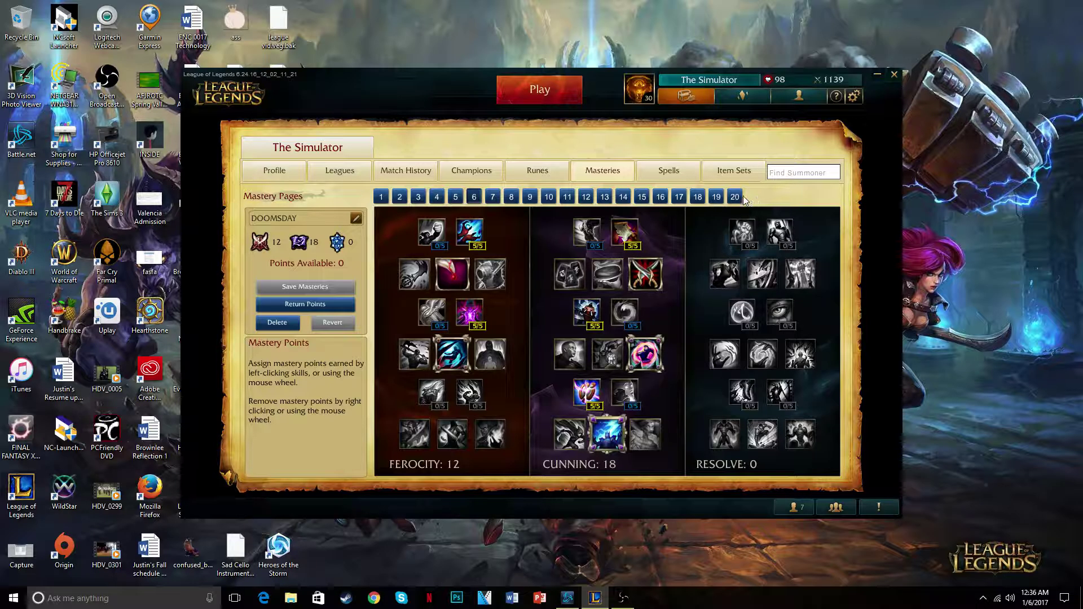
Step: Delete the Yi jg mastery page, leaving 19 pages with Sejuani's page showing
left_click(660, 196)
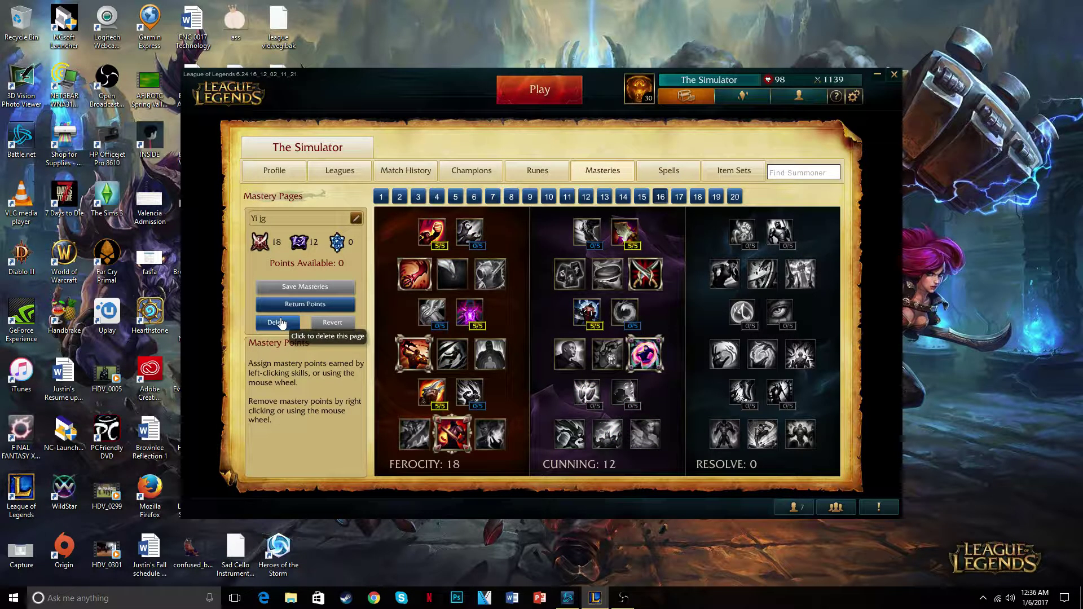
left_click(277, 322)
left_click(512, 312)
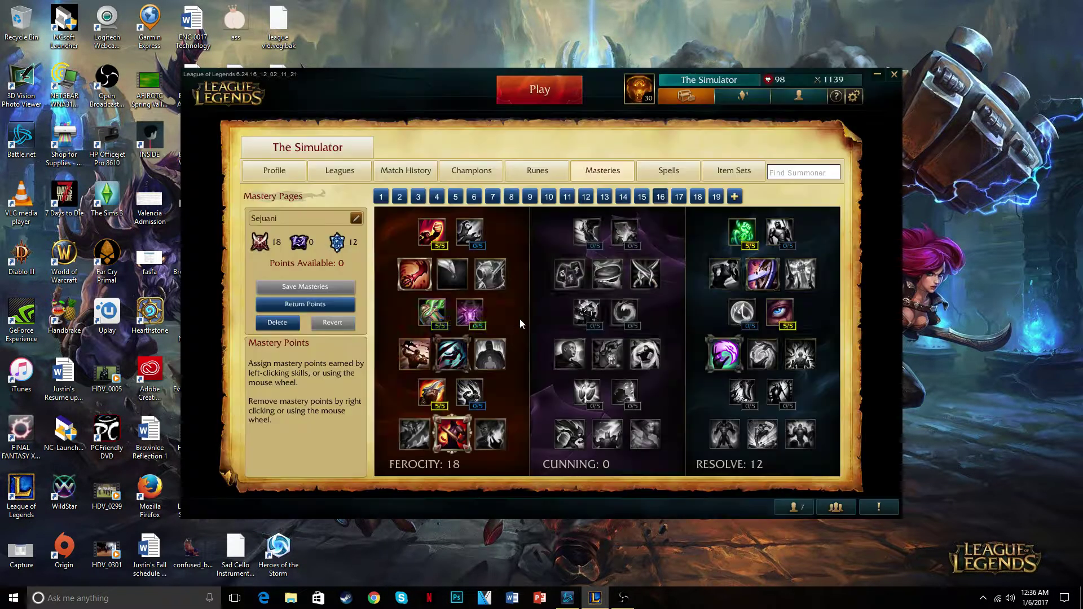